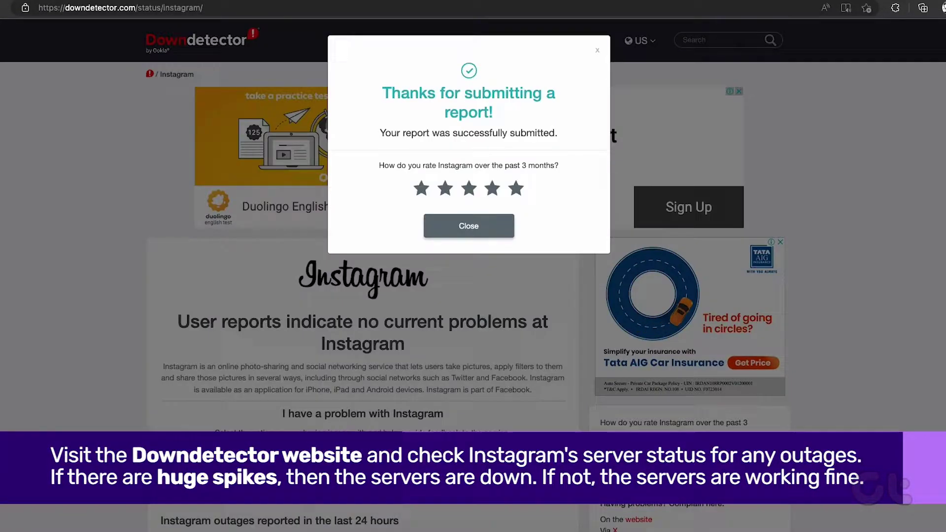
# Close the Downdetector report confirmation to reveal Instagram's 24-hour outage chart, peaking at 98 reports against a 45 baseline.
pyautogui.click(491, 239)
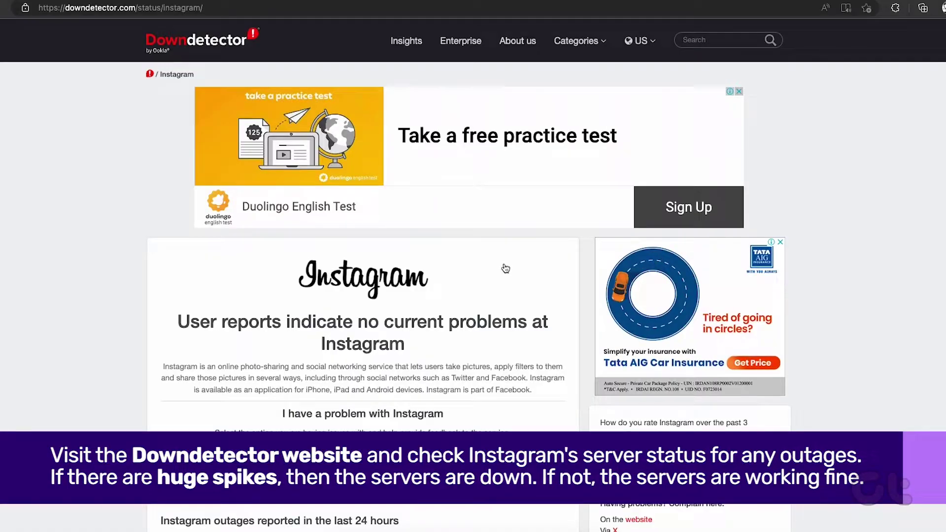
pyautogui.scroll(-1, 506, 269)
pyautogui.scroll(-4, 510, 288)
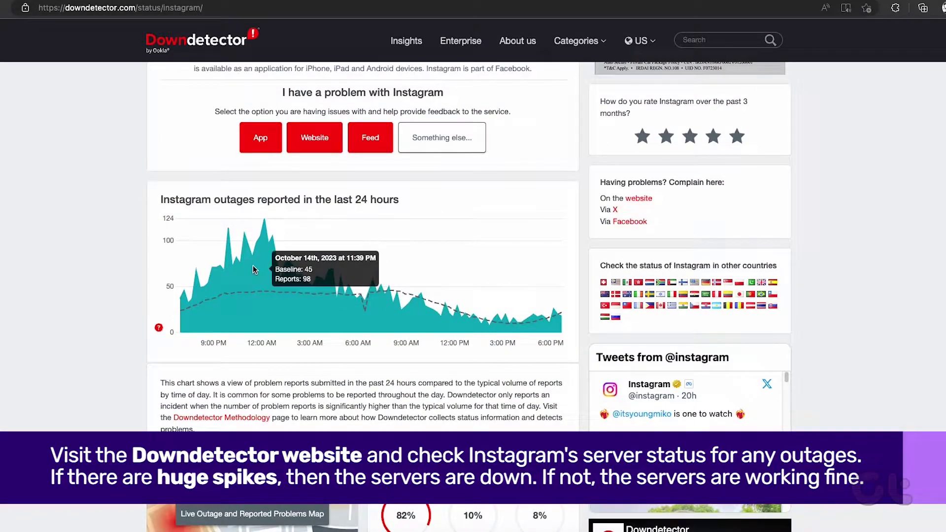